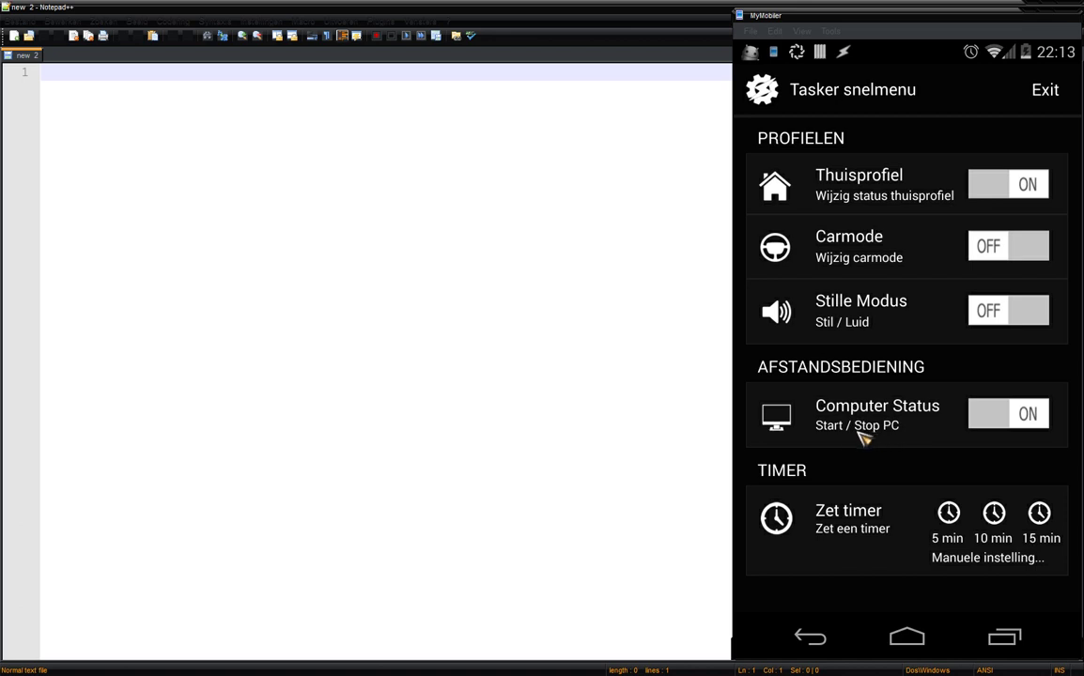
# Write "%Startpc ~ on" as the first line of the empty text file
pyautogui.click(184, 73)
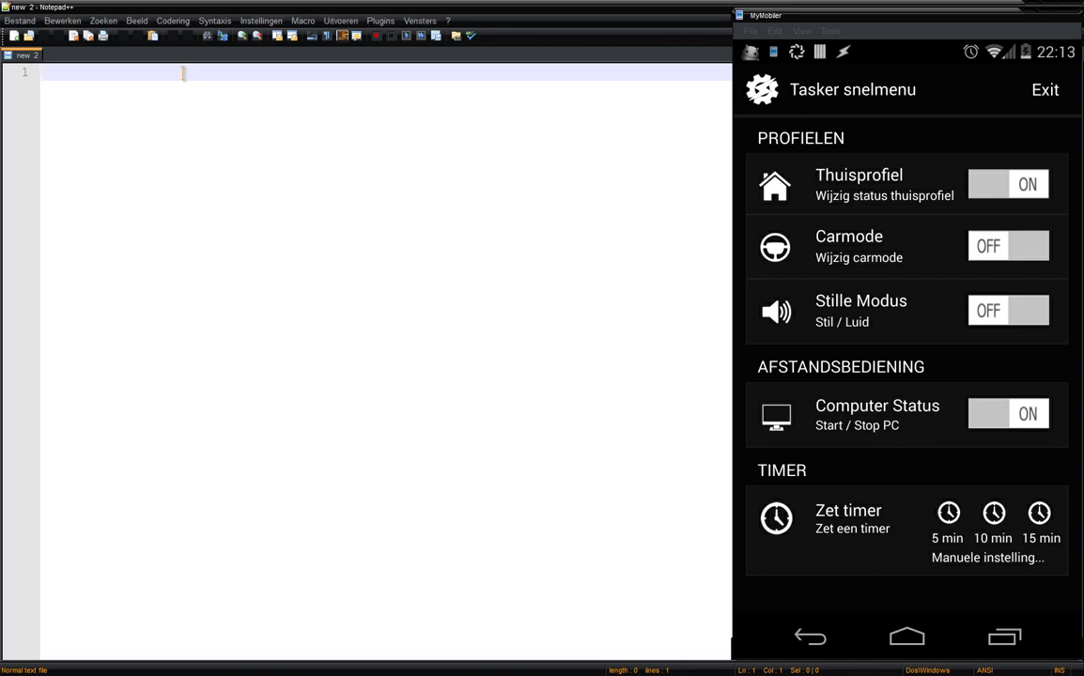
pyautogui.write('%sta')
pyautogui.press('BackSpace')
pyautogui.press('BackSpace')
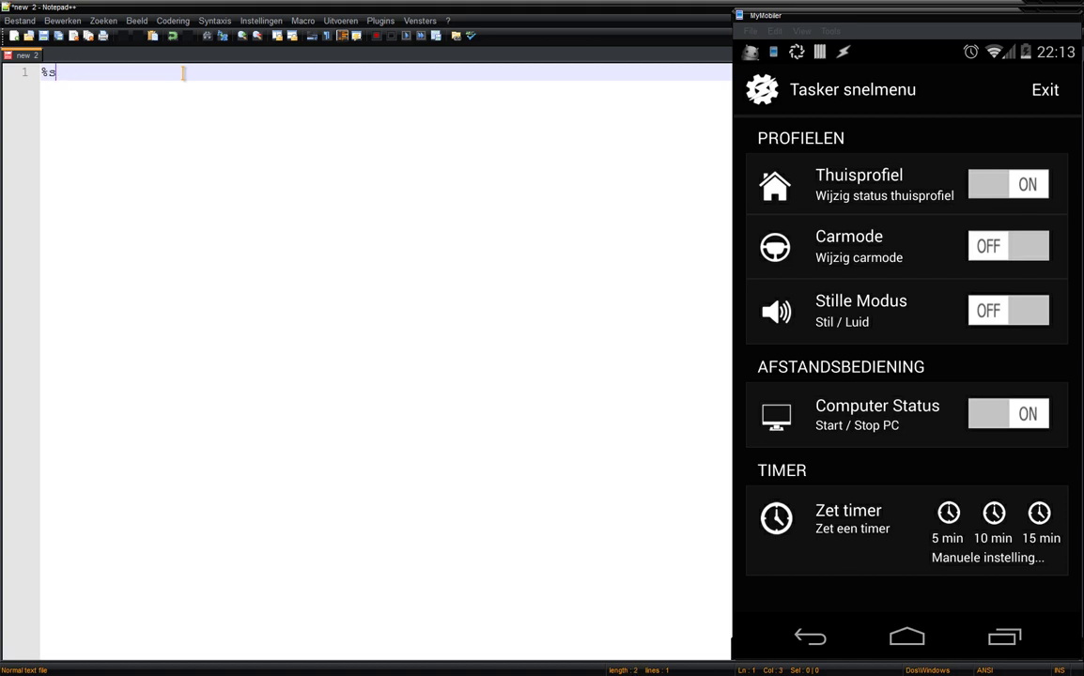
pyautogui.press('BackSpace')
pyautogui.write('Startpc ~on')
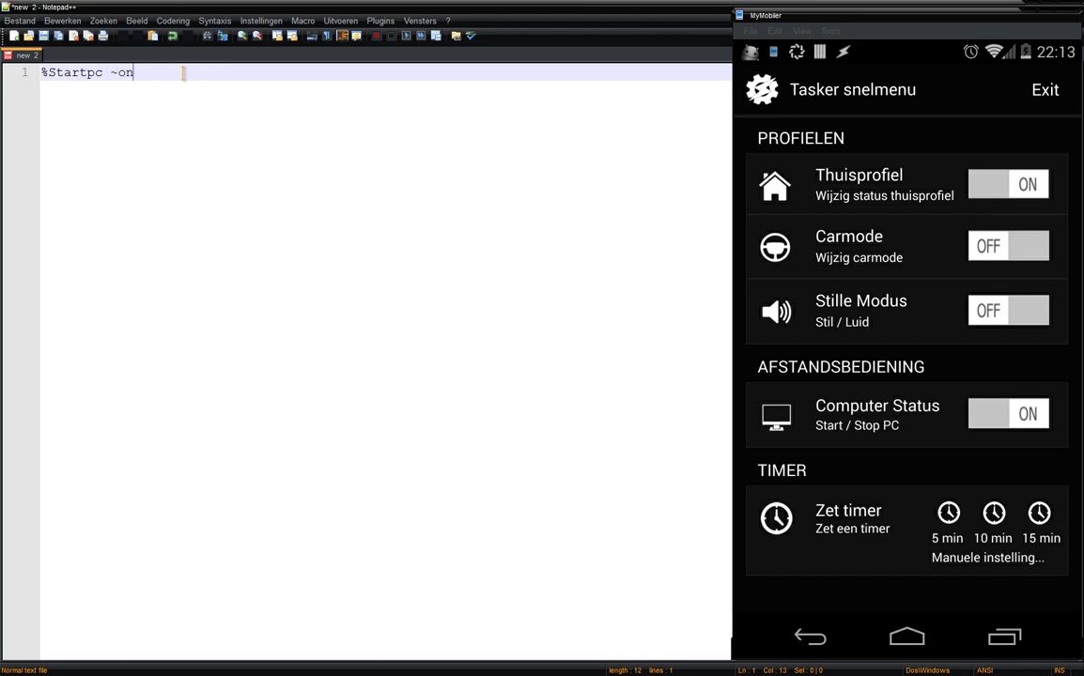
pyautogui.press('Left')
pyautogui.press('Left')
pyautogui.press('Right')
pyautogui.press('Right')
# Add a second line reading "%Startpc ~ off" and start an empty line below it
pyautogui.press('Return')
pyautogui.write('%Startpc ~ off')
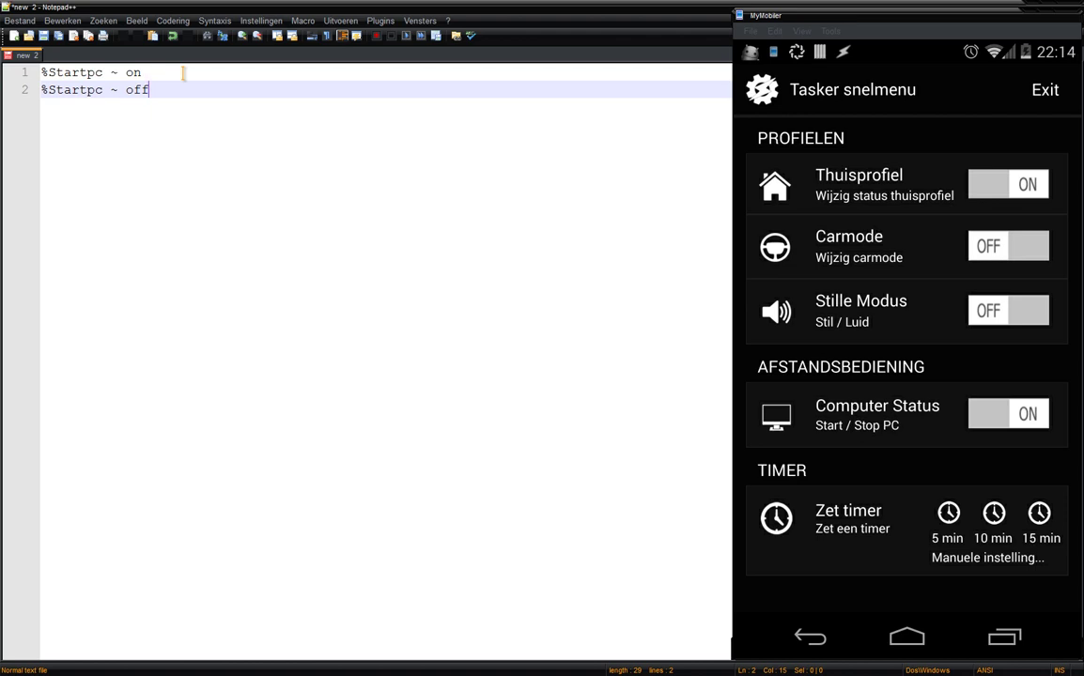
pyautogui.press('Return')
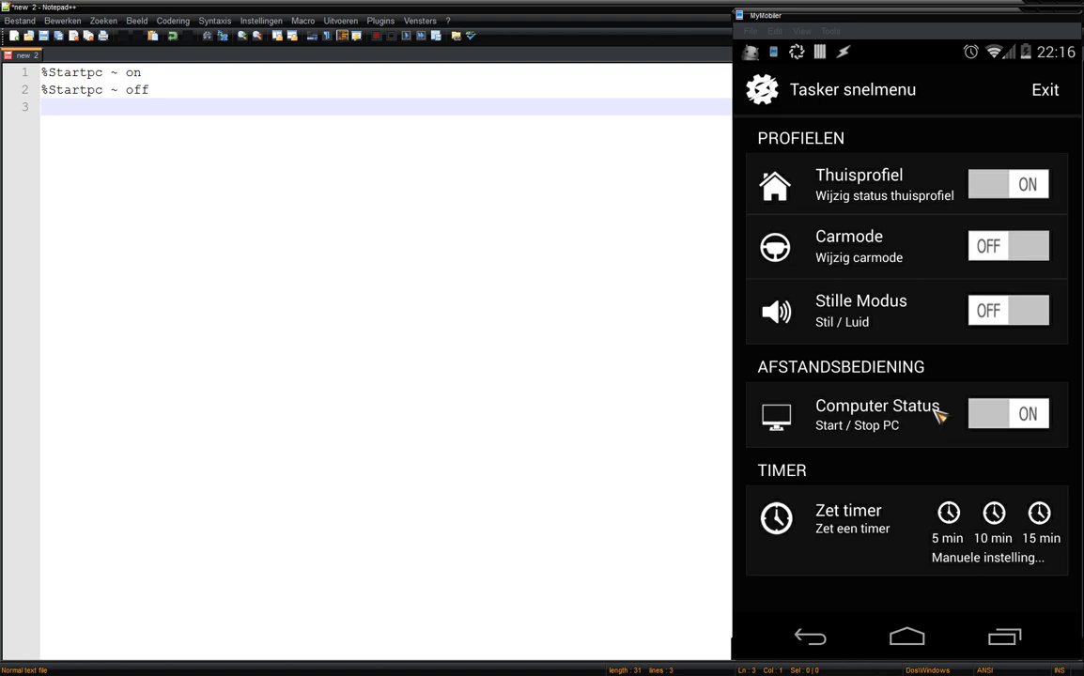
# Open the AR Pc Opstarten task in Tasker on the mirrored phone to examine its actions
pyautogui.click(939, 414)
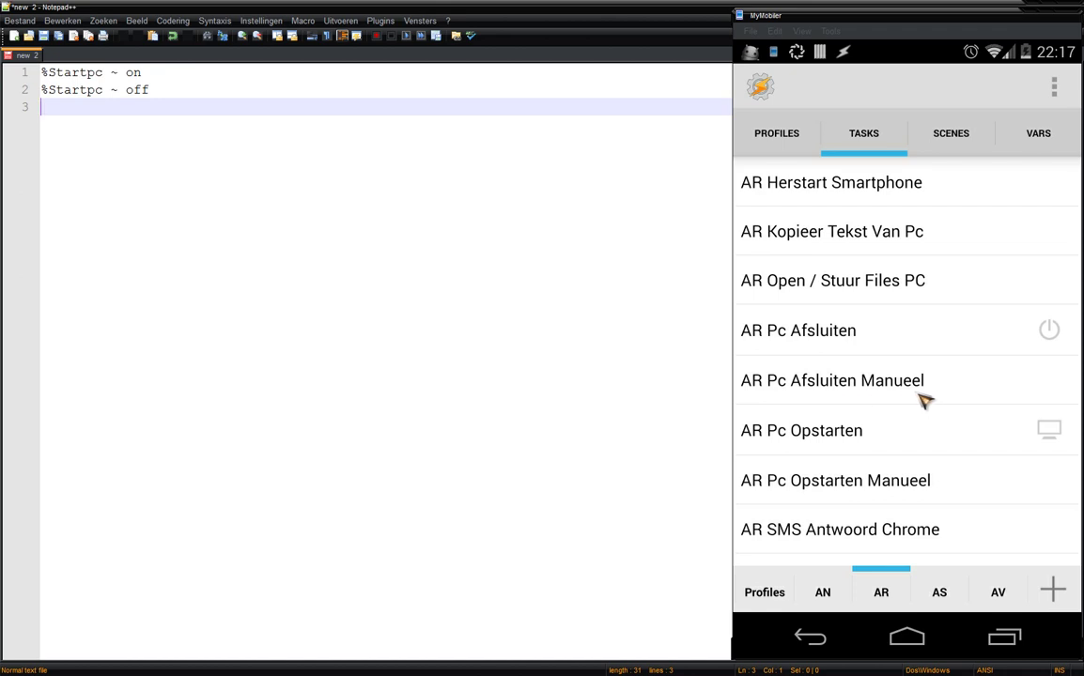
pyautogui.click(839, 437)
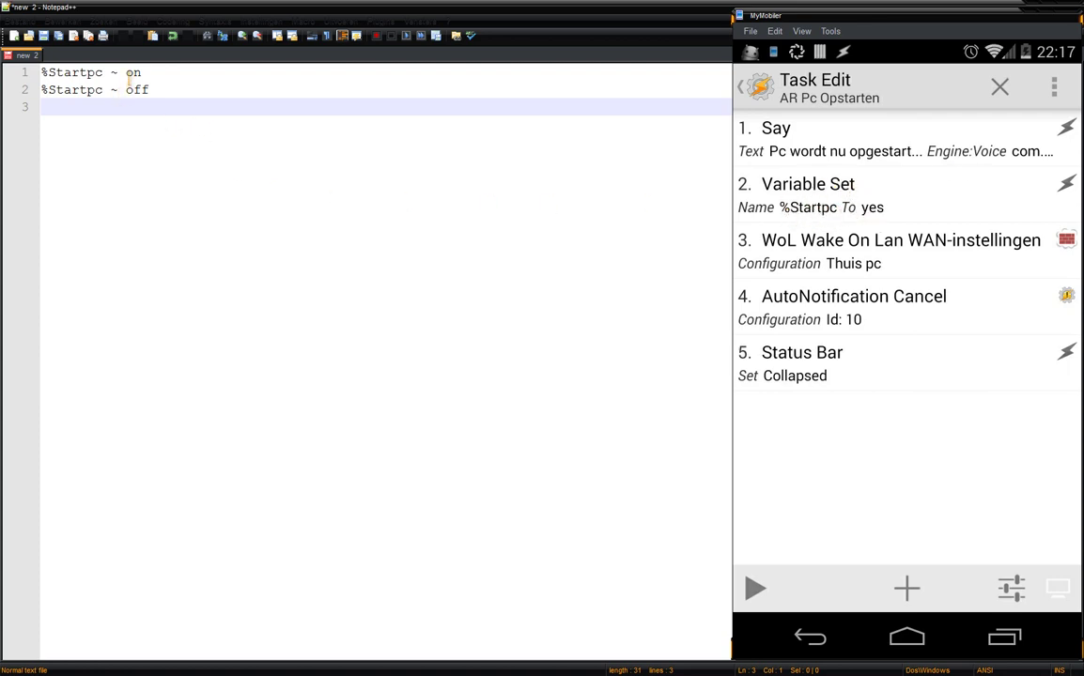
# Replace "on" with "yes" and "off" with "no" in the two %Startpc note lines
pyautogui.moveTo(125, 73); pyautogui.dragTo(144, 72)
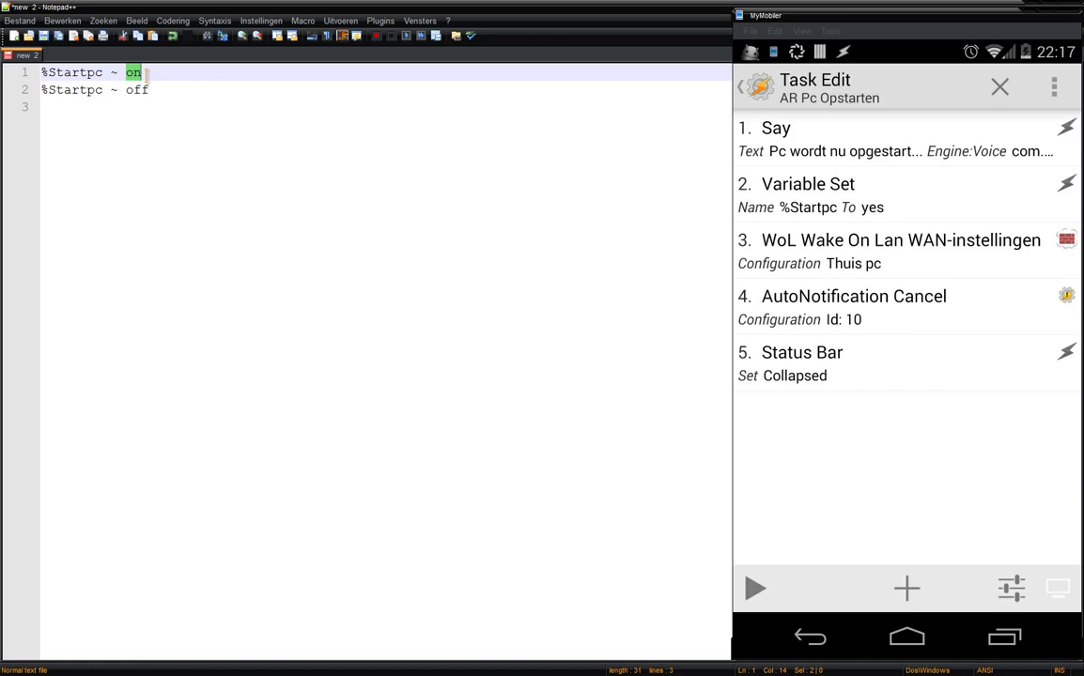
pyautogui.write('yes')
pyautogui.press('Down')
pyautogui.press('BackSpace')
pyautogui.press('BackSpace')
pyautogui.press('BackSpace')
pyautogui.write('no')
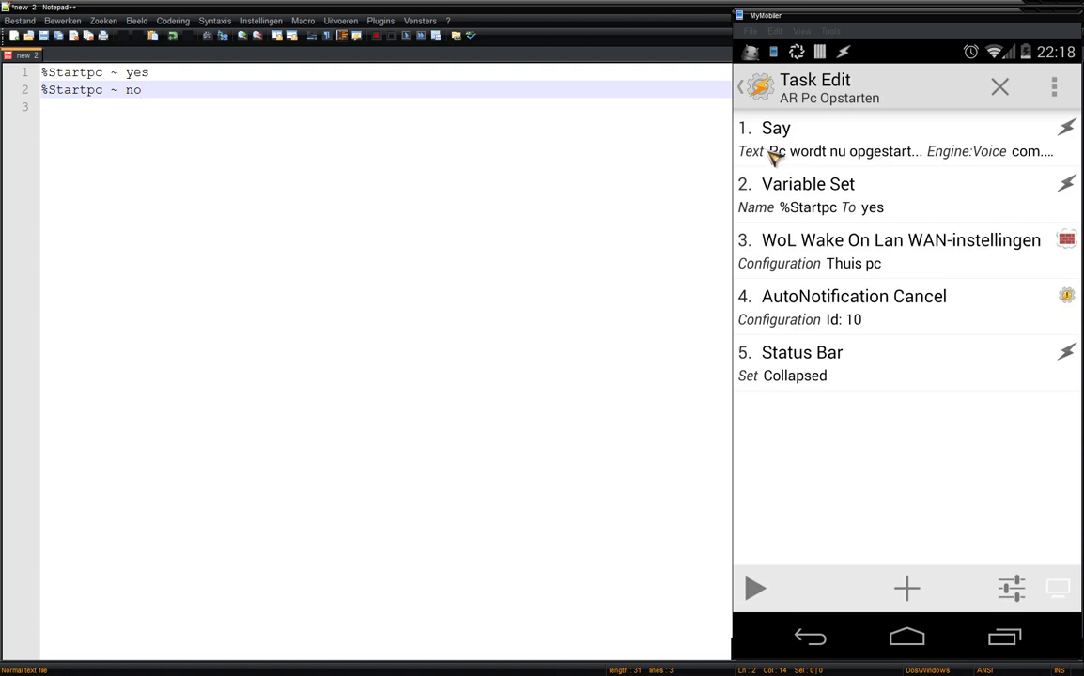
# Leave the open task and open the AR Pc Afsluiten task to examine its actions
pyautogui.press('Escape')
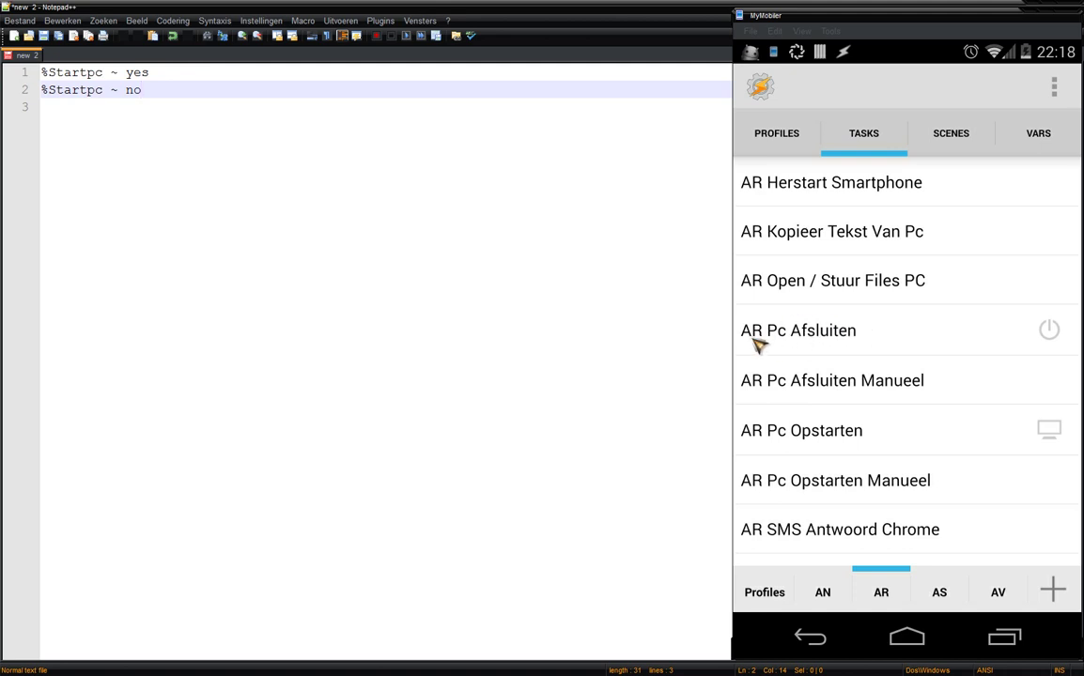
pyautogui.click(817, 344)
pyautogui.click(817, 344)
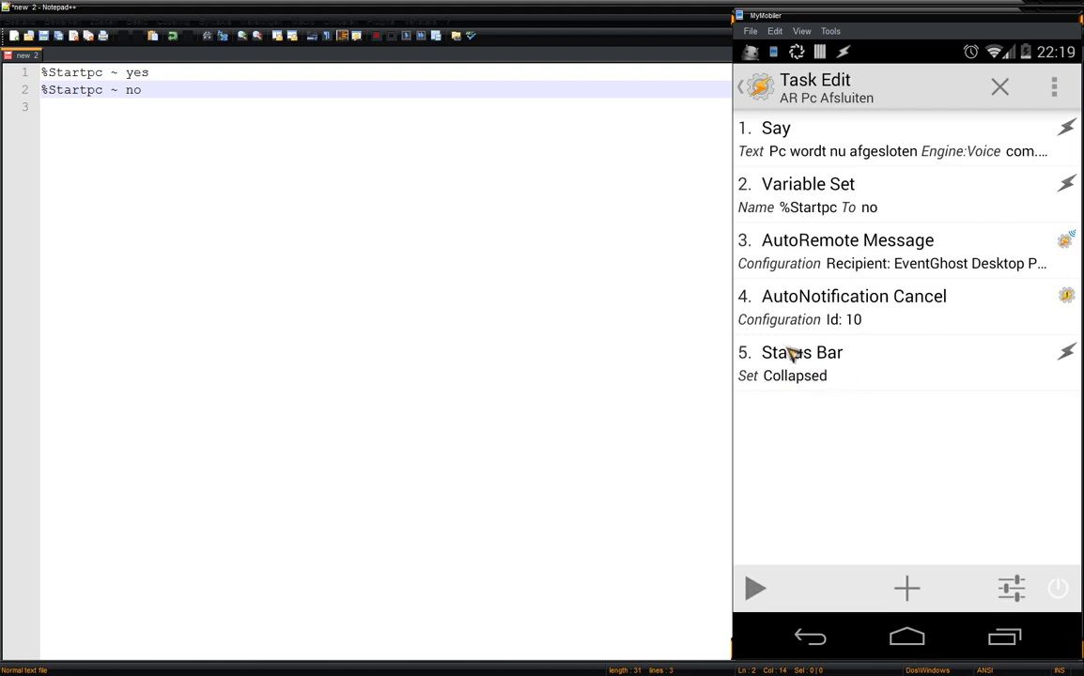
# Switch to EventGhost and compare the Windows shutdown by phone macro with the task's AutoRemote Message action, returning to the phone's task list
pyautogui.hotkey('alt', 'Tab')
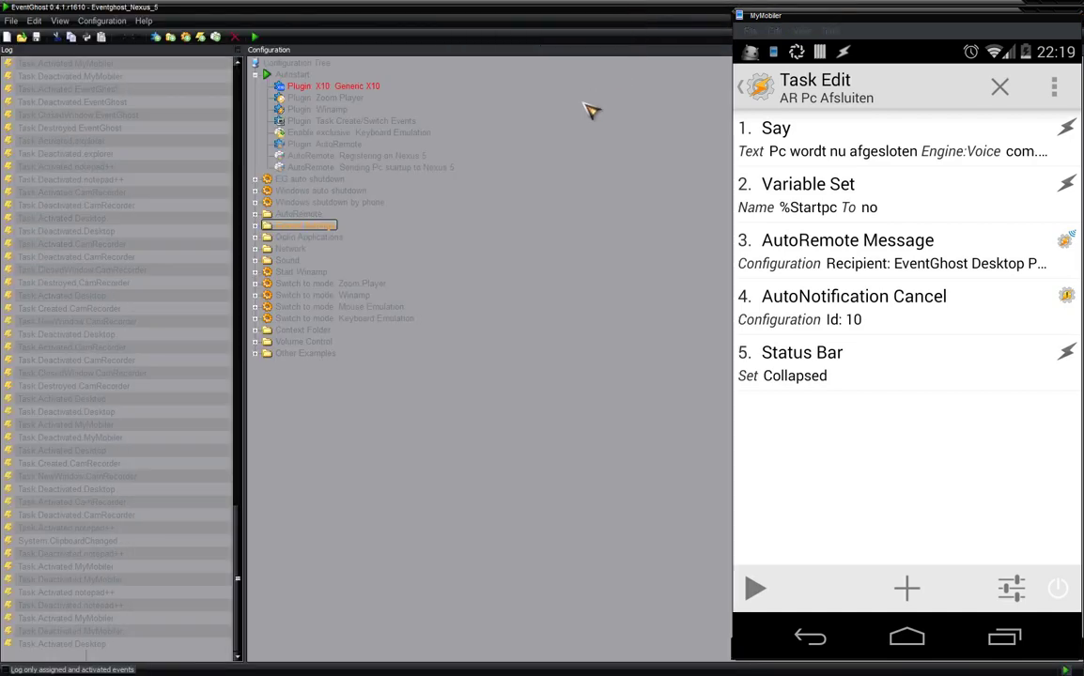
pyautogui.moveTo(315, 188); pyautogui.dragTo(376, 234)
pyautogui.click(255, 202)
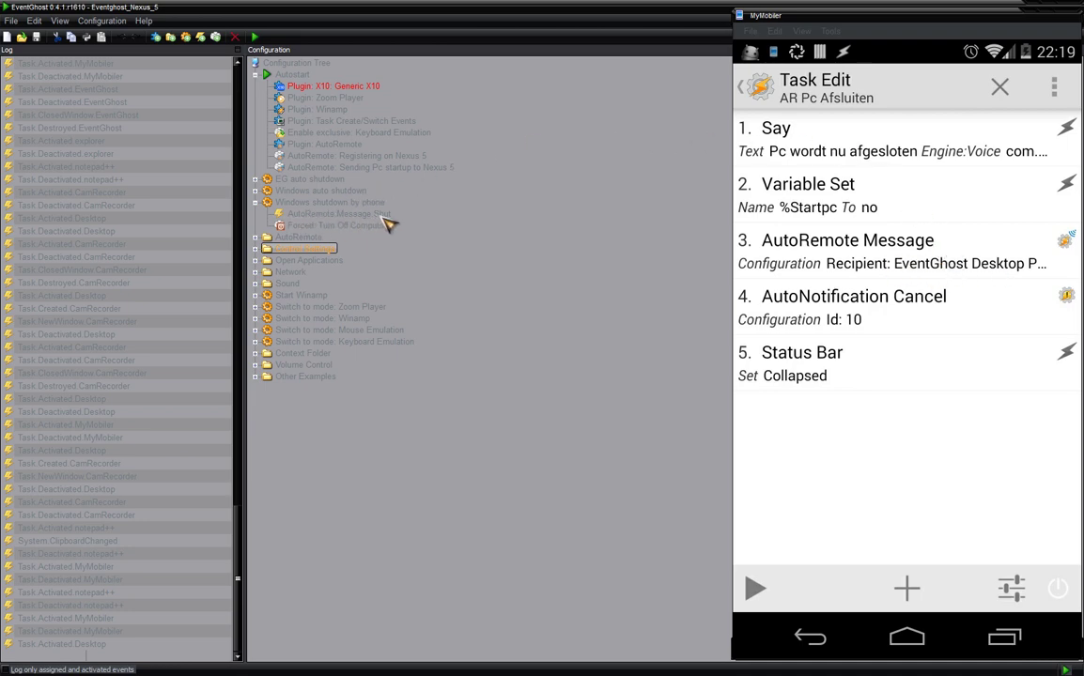
pyautogui.click(856, 263)
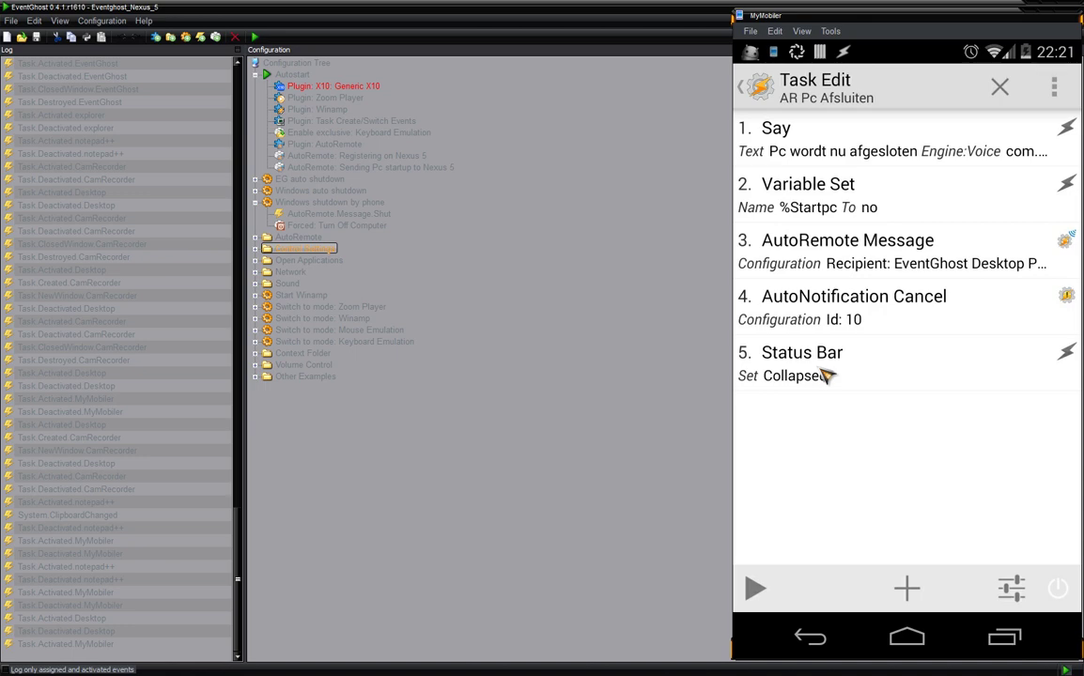
pyautogui.click(810, 638)
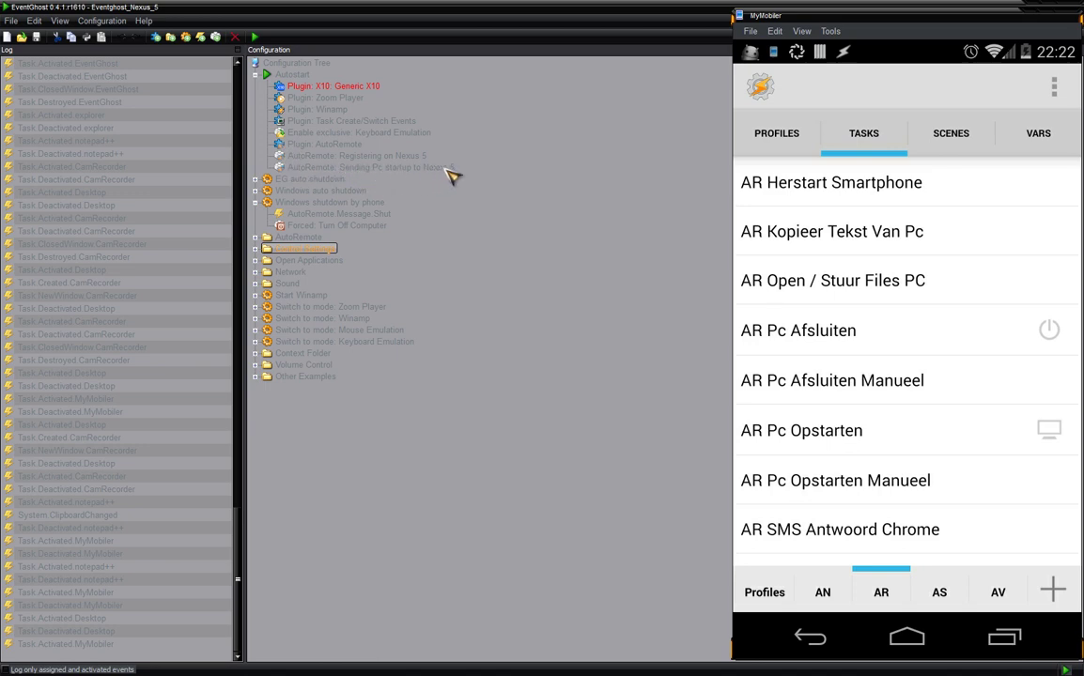
# View the settings of the autostart action that sends the Pc startup message to Nexus 5, leaving them unchanged
pyautogui.click(447, 168)
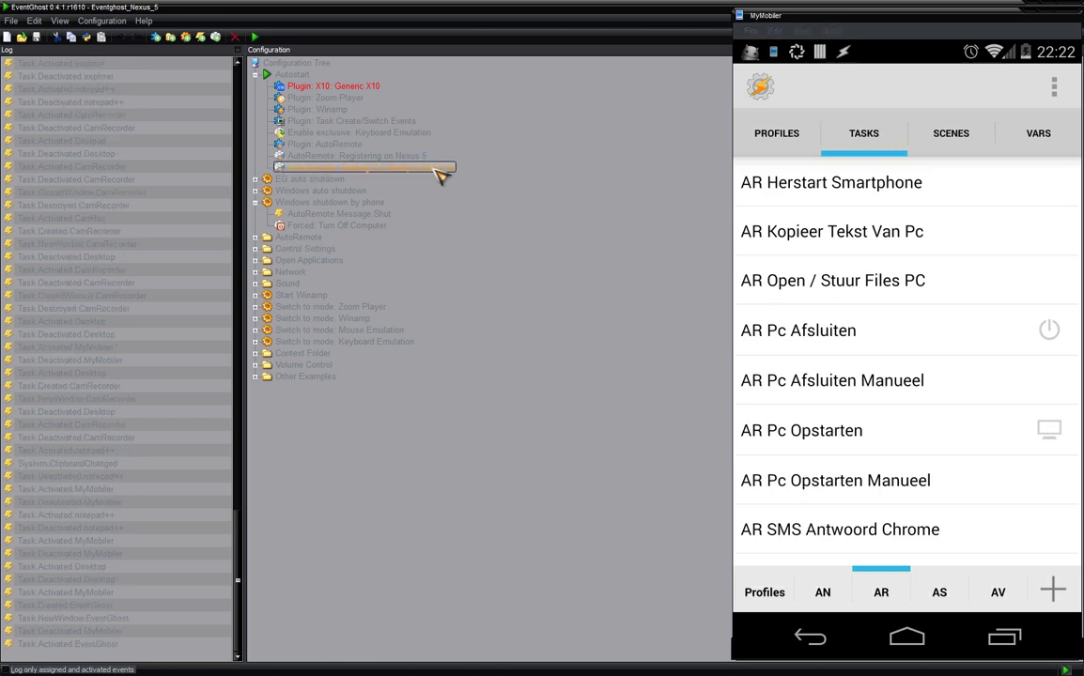
pyautogui.doubleClick(434, 173)
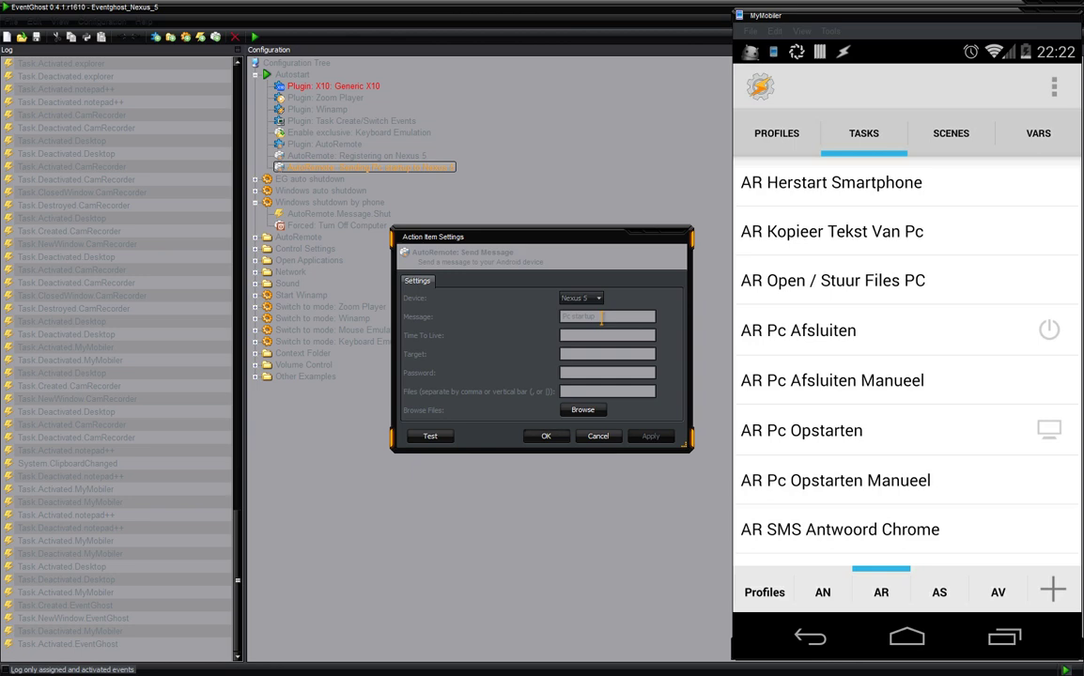
pyautogui.click(595, 437)
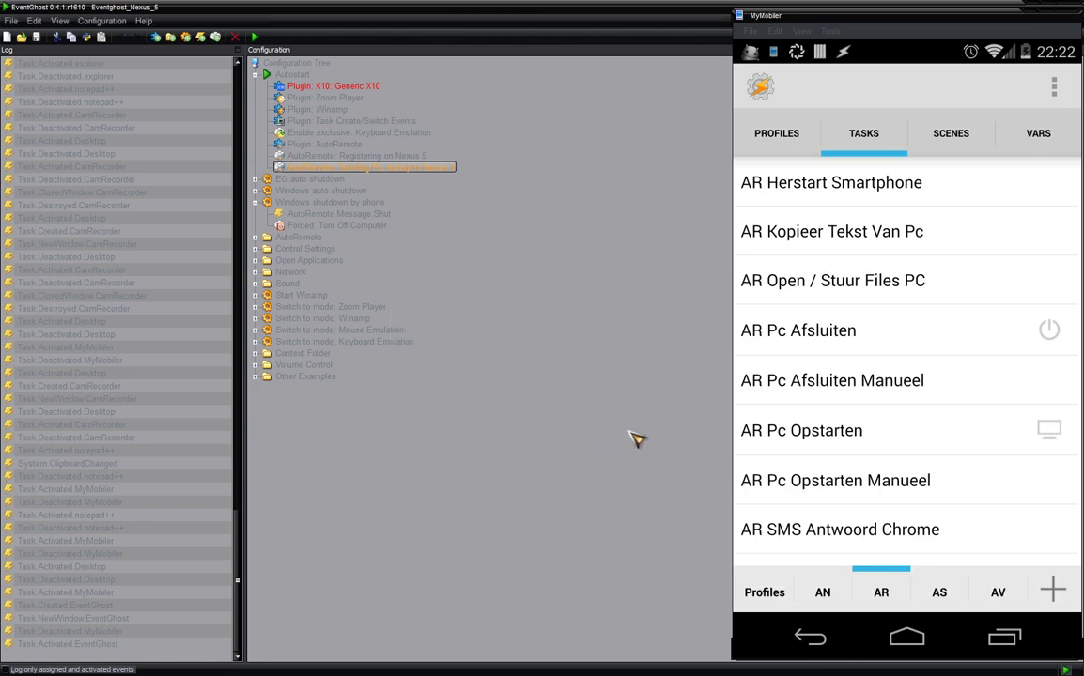
# Examine Tasker's AR Pc Opgestart profile and its linked AR Pc Opstarten Manueel task, then return to the collapsed profile list
pyautogui.click(793, 137)
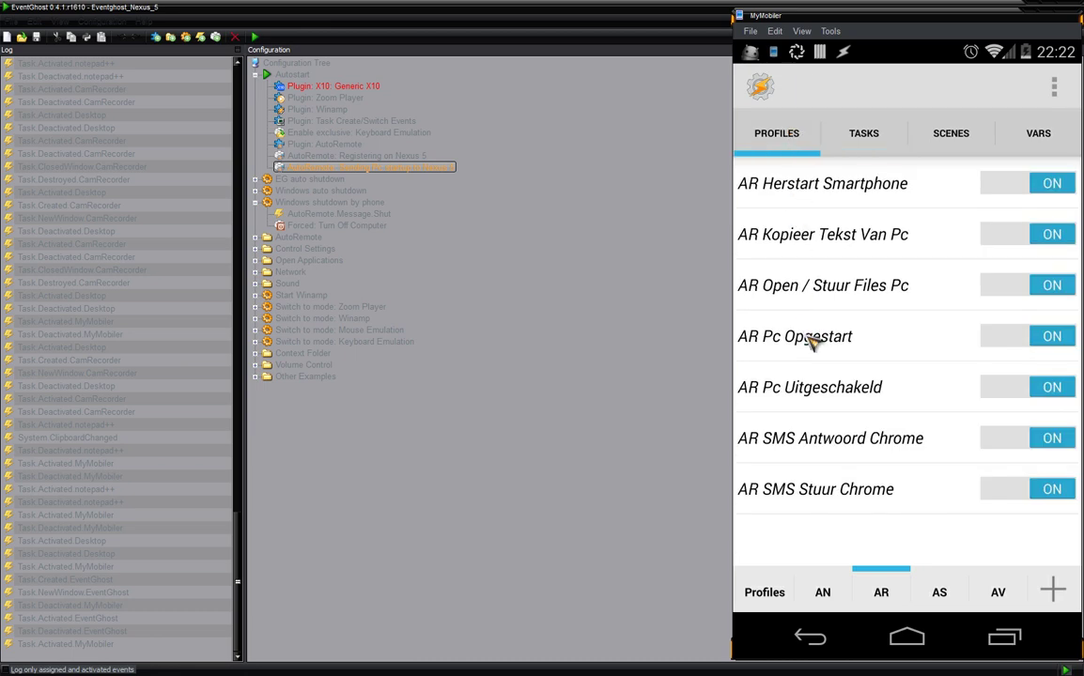
pyautogui.click(826, 344)
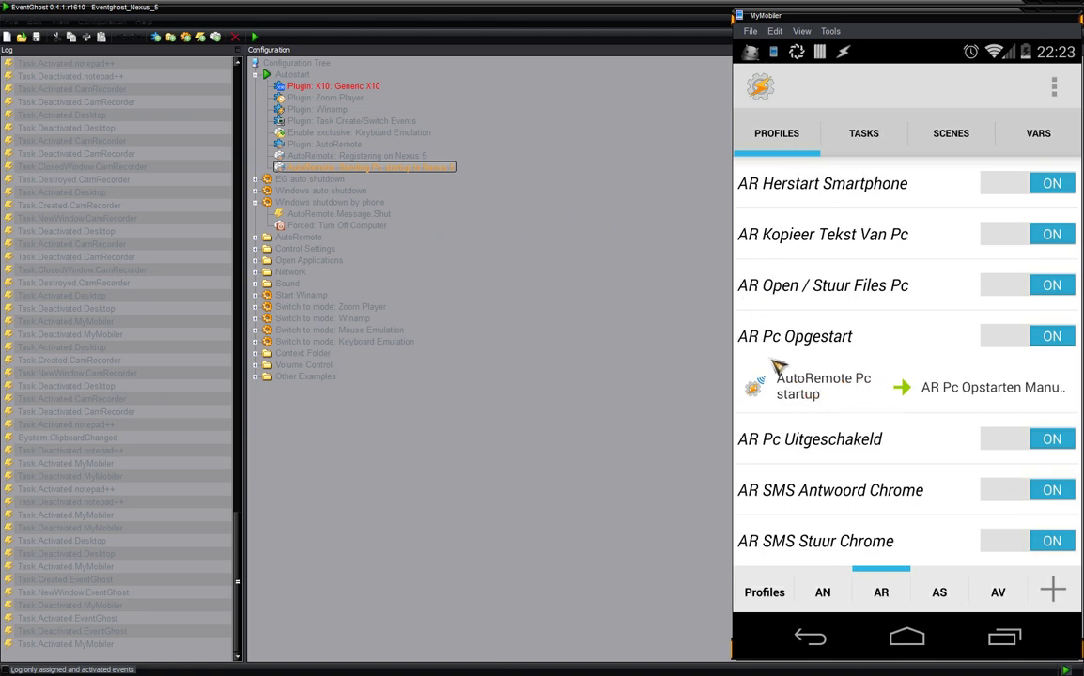
pyautogui.click(934, 390)
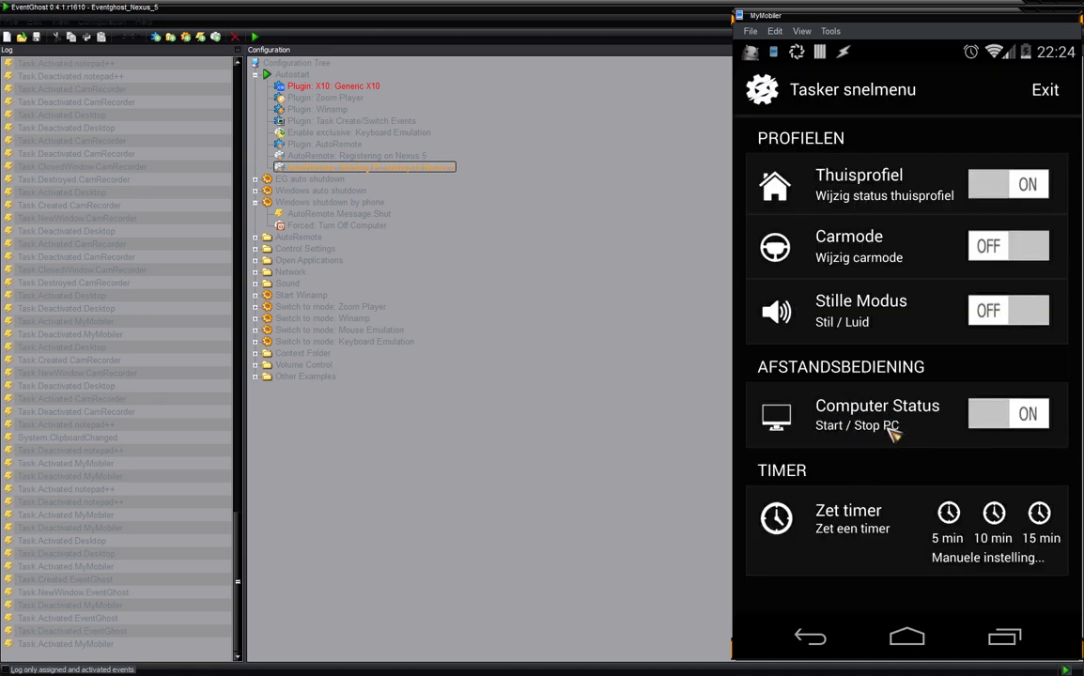
pyautogui.click(1046, 90)
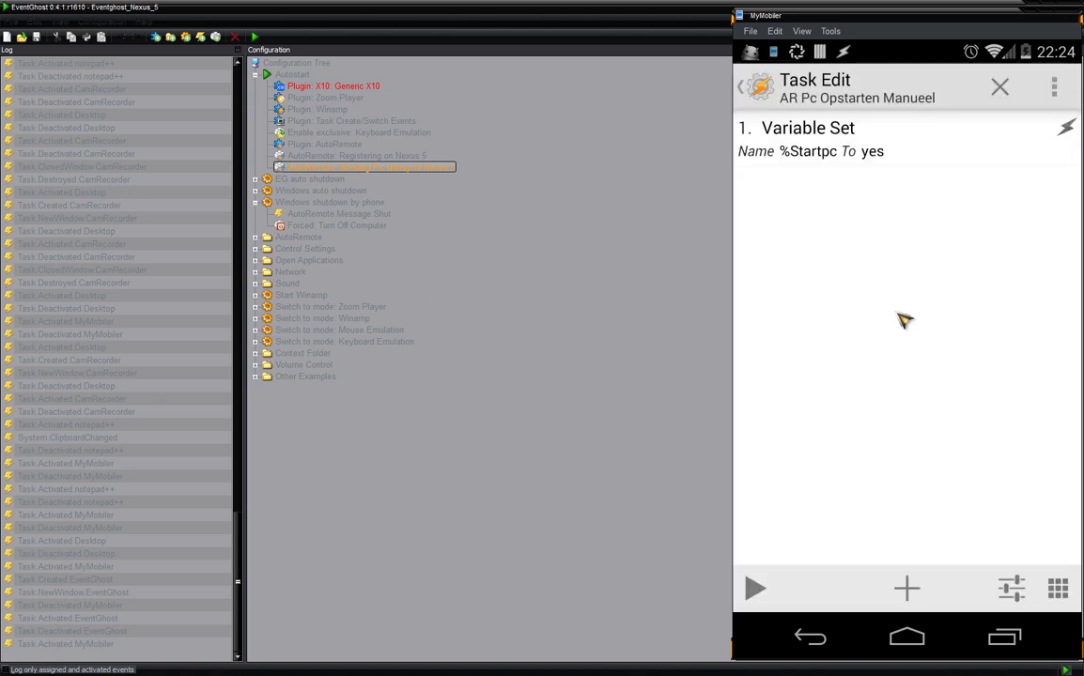
pyautogui.click(813, 642)
pyautogui.click(826, 340)
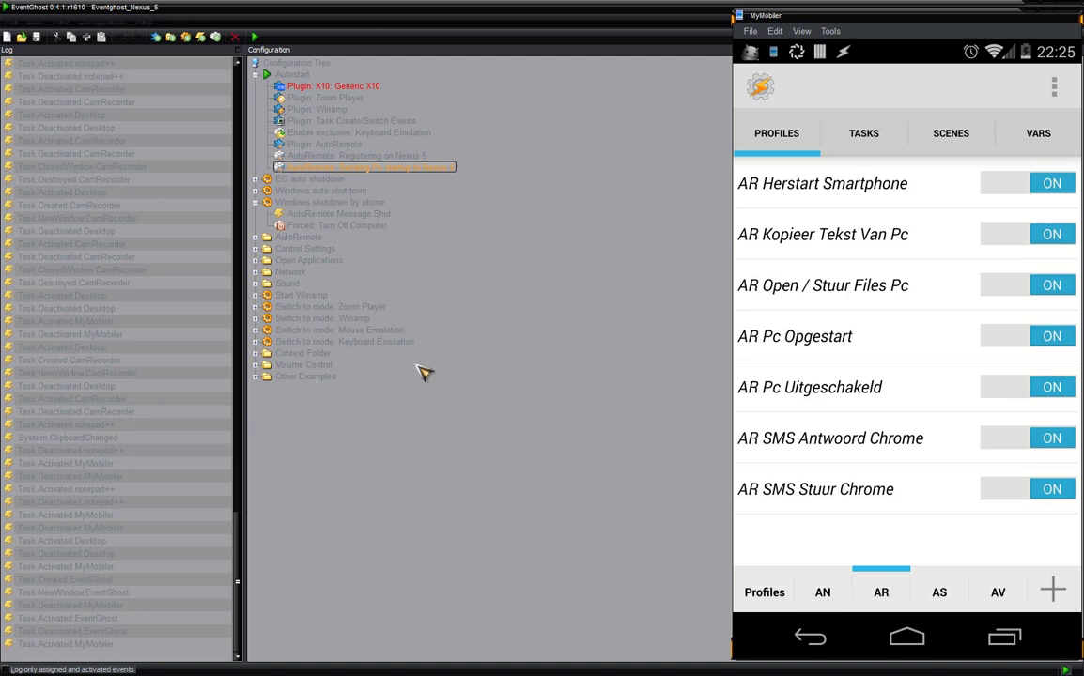
# Expand EventGhost's Windows auto shutdown macro and open the task linked to Tasker's AR Pc Uitgeschakeld profile
pyautogui.click(255, 203)
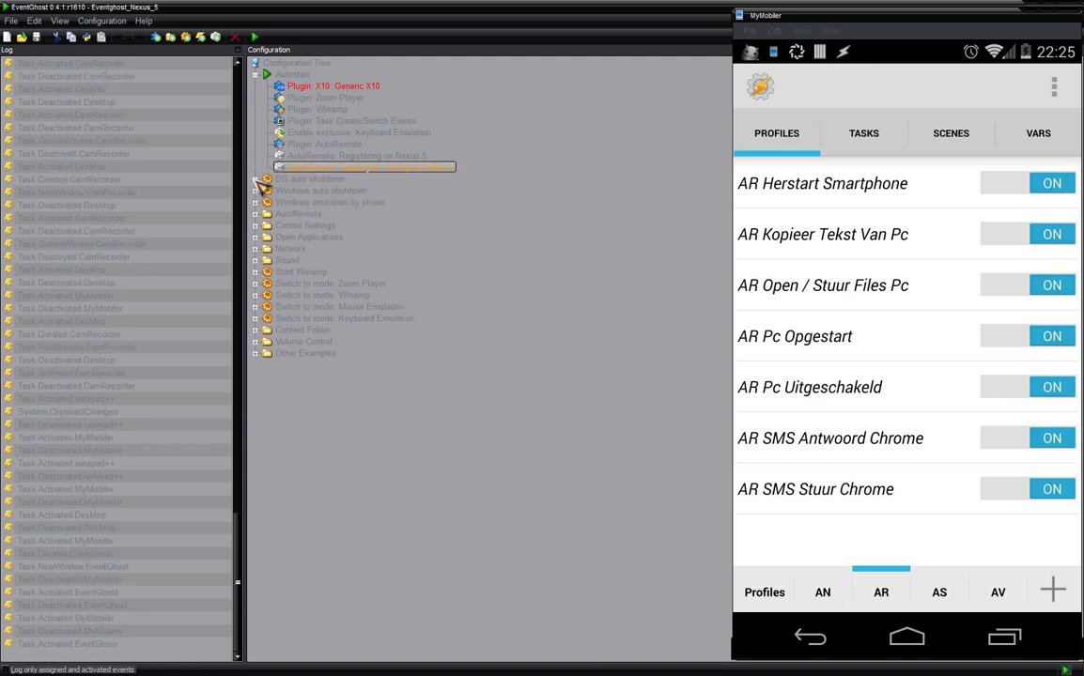
pyautogui.click(256, 191)
pyautogui.click(288, 191)
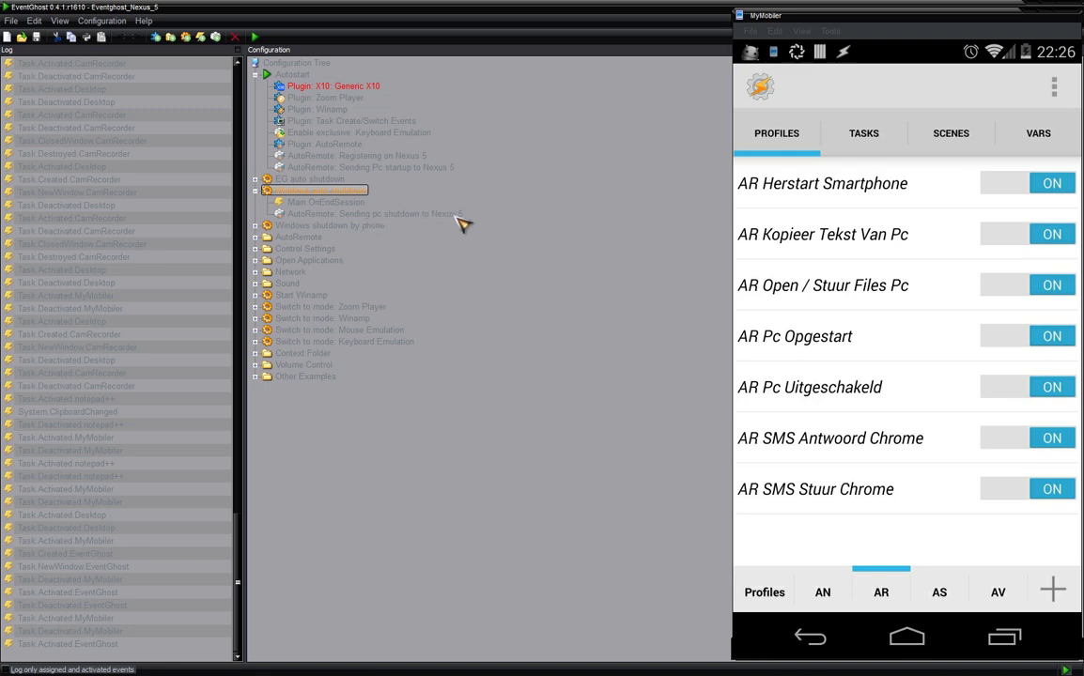
pyautogui.click(814, 399)
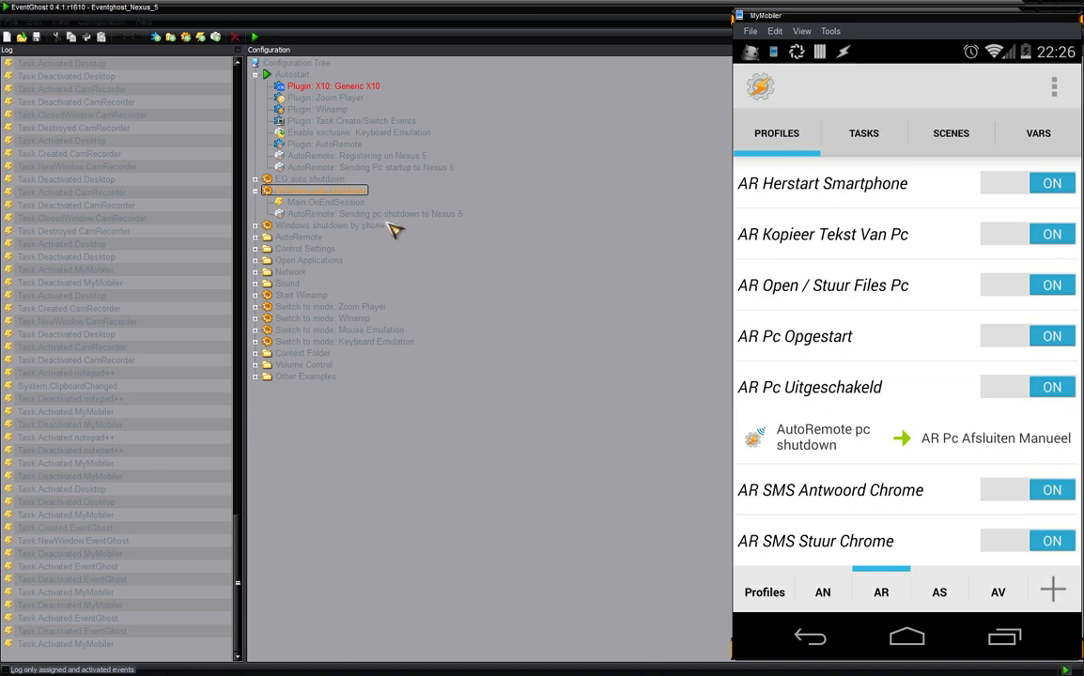
pyautogui.click(990, 447)
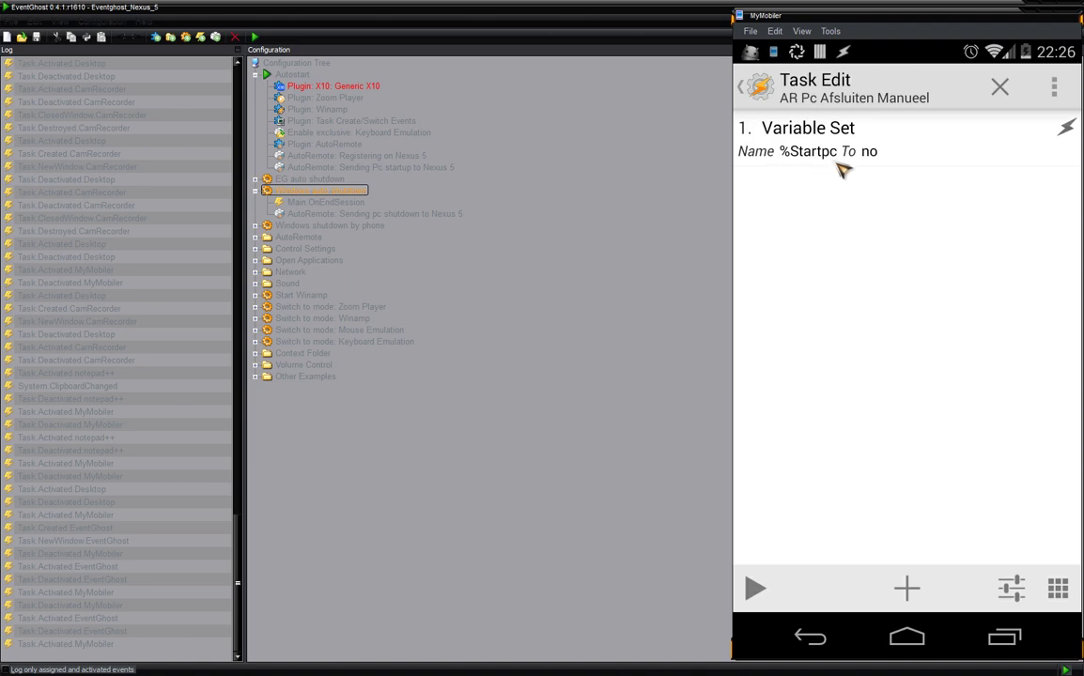
# Collapse the Windows auto shutdown macro, expand EG auto shutdown to examine its contents, and dismiss the phone's Tasker snelmenu
pyautogui.click(256, 192)
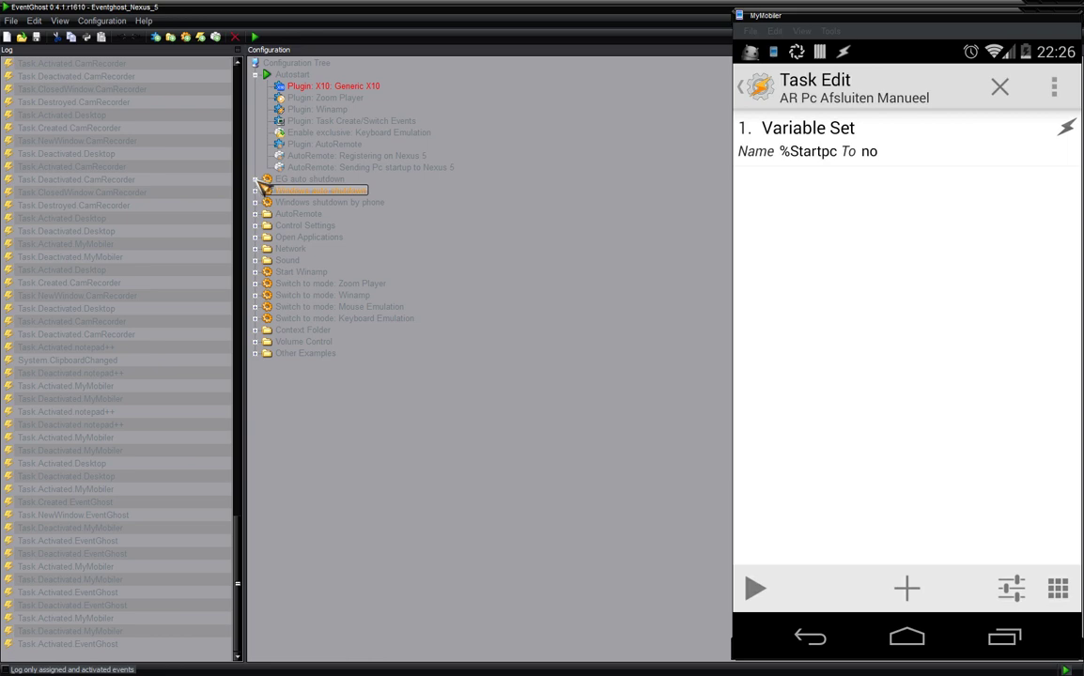
pyautogui.click(256, 179)
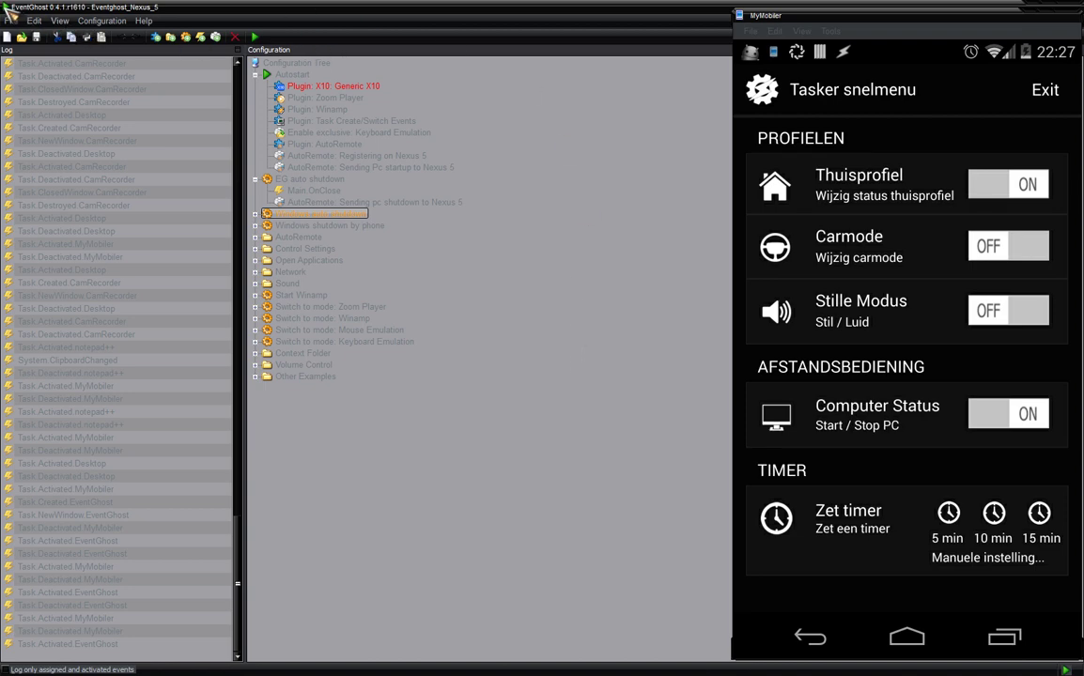
pyautogui.click(1050, 91)
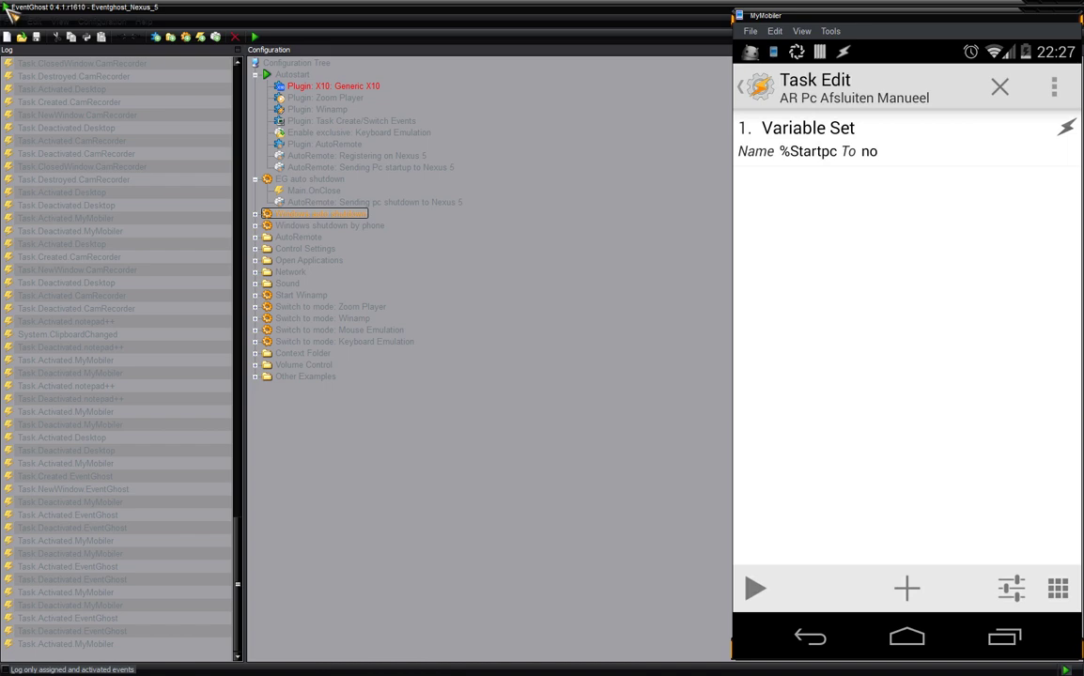
# Close EventGhost to test the Computer Status in the Tasker snelmenu, and maximize the restarted EventGhost window
pyautogui.doubleClick(8, 10)
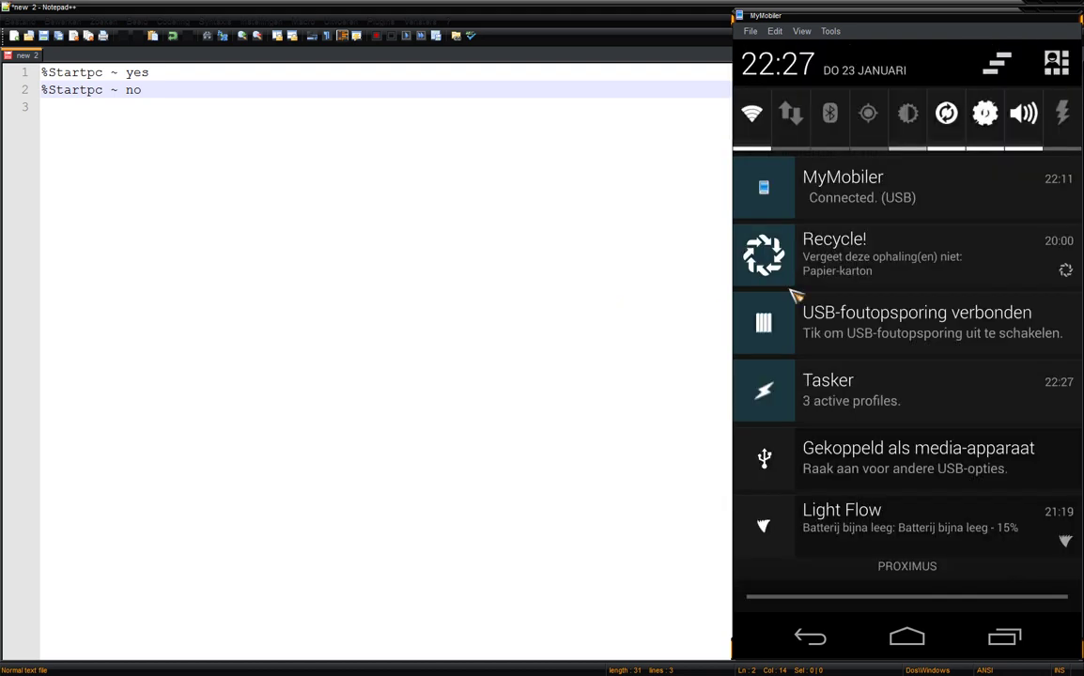
pyautogui.click(988, 113)
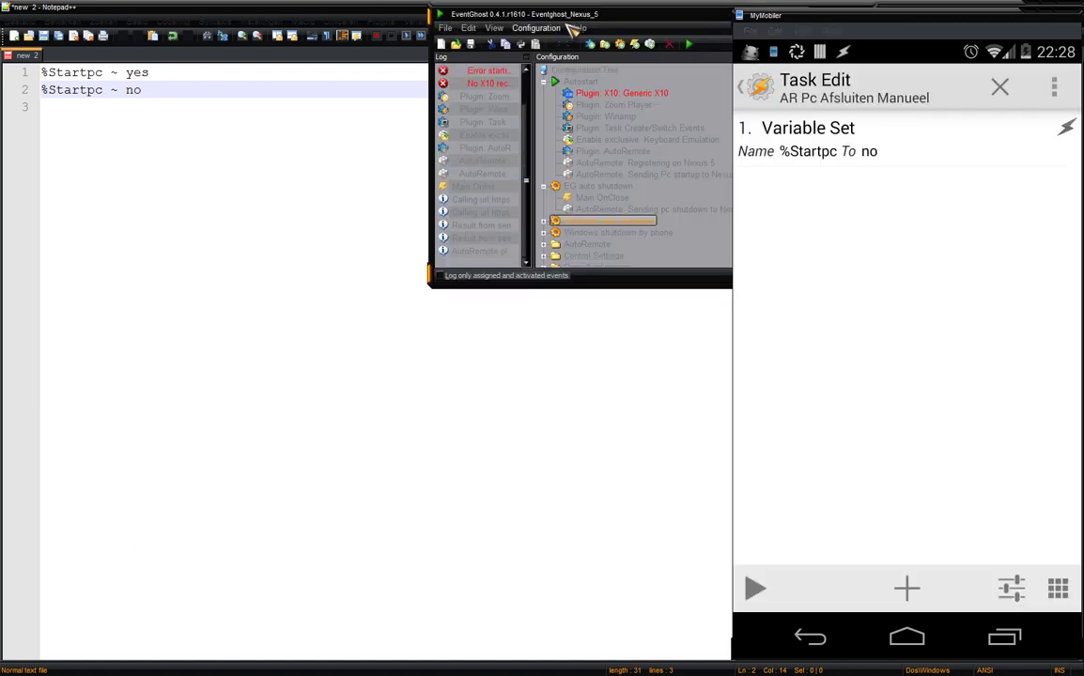
pyautogui.doubleClick(563, 15)
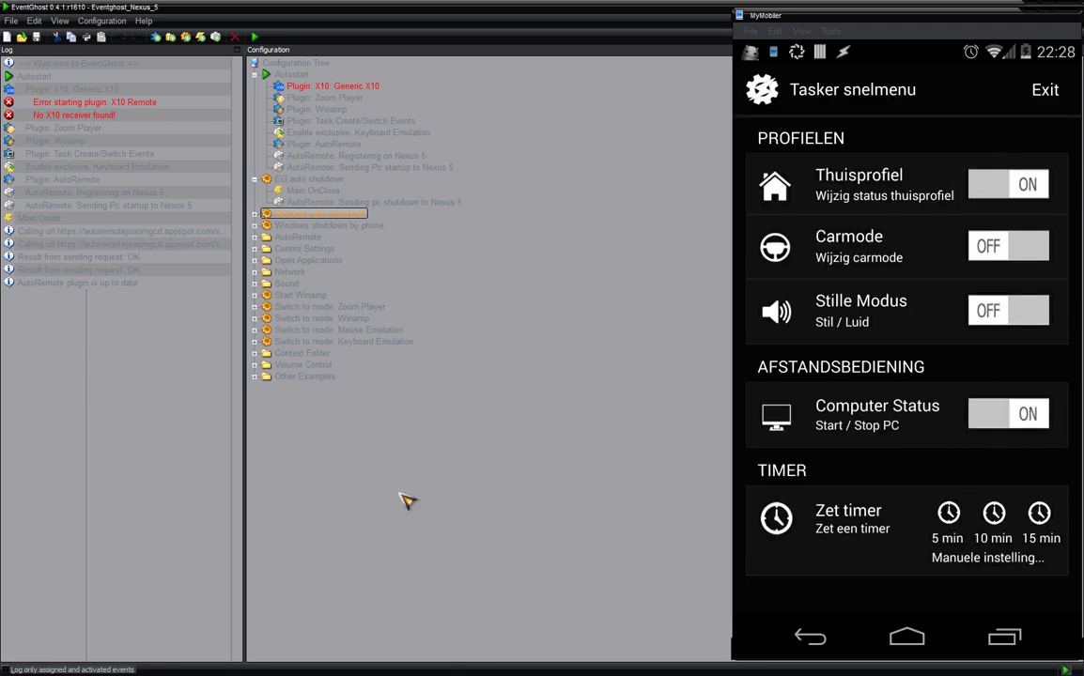
# Compare the triggers and actions of the EG auto shutdown and Windows auto shutdown macros in the configuration tree
pyautogui.click(254, 179)
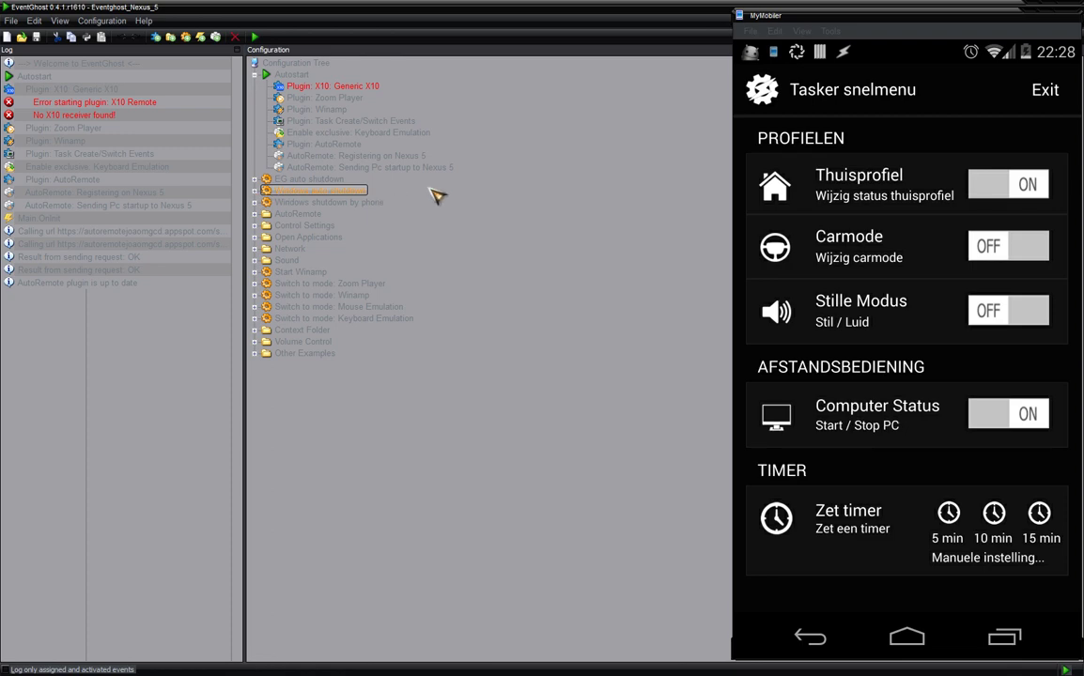
pyautogui.click(296, 179)
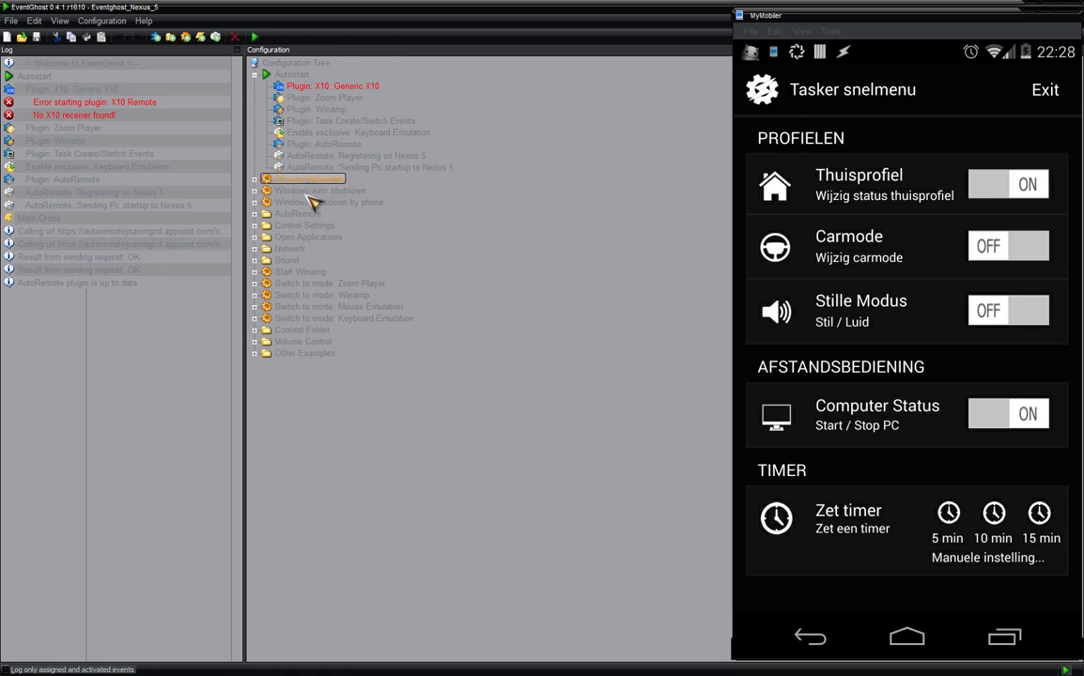
pyautogui.click(253, 191)
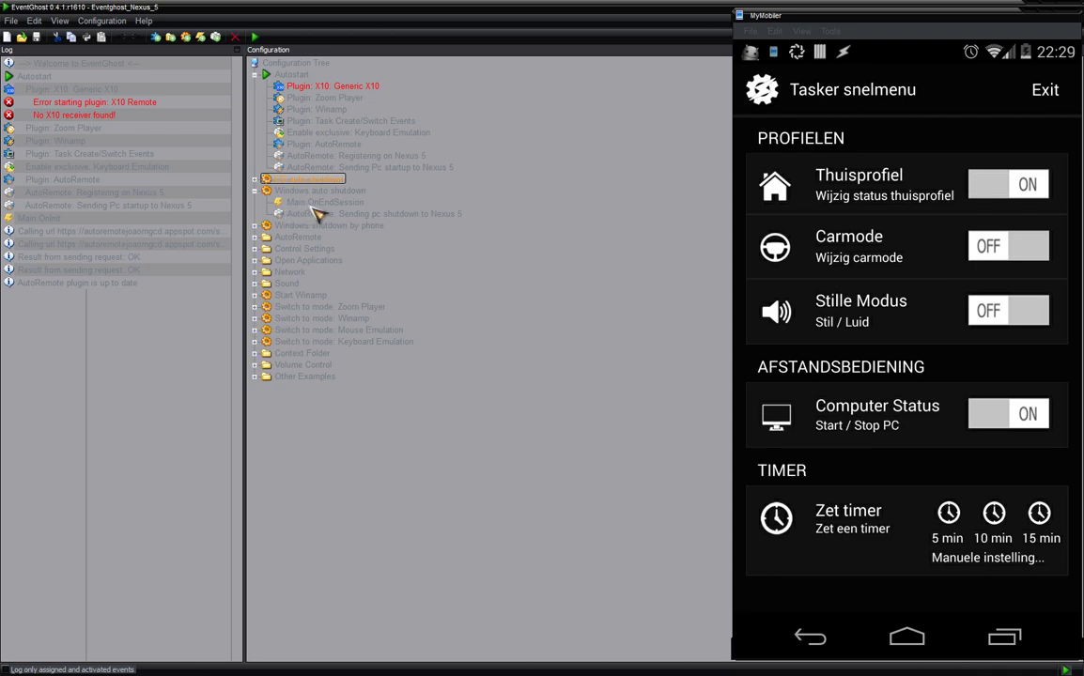
pyautogui.doubleClick(262, 183)
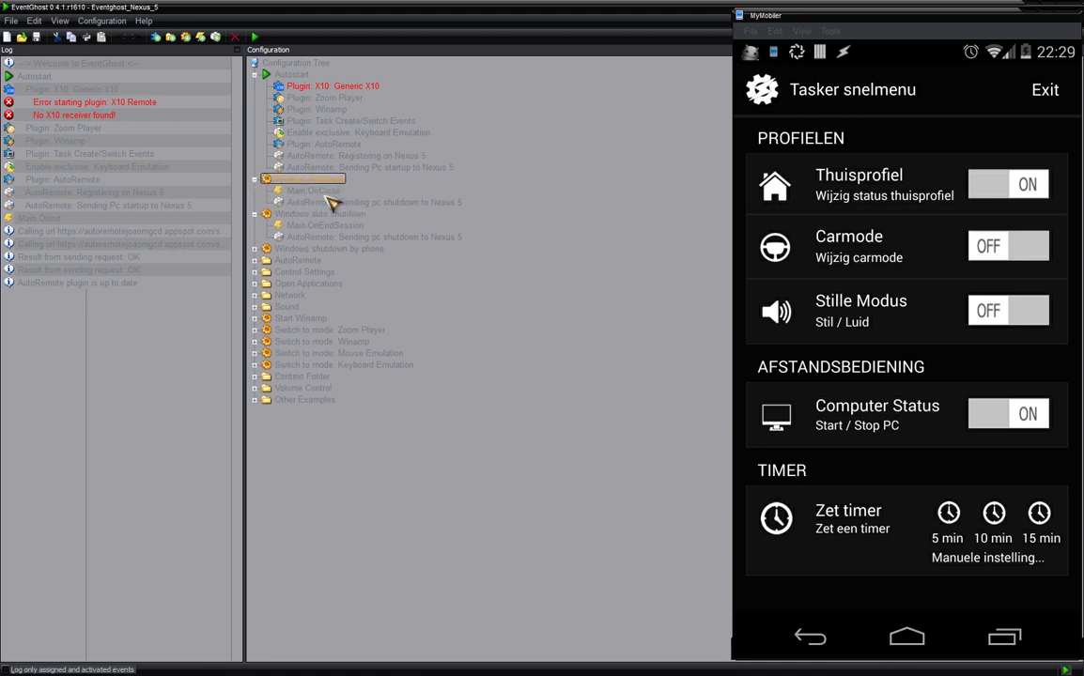